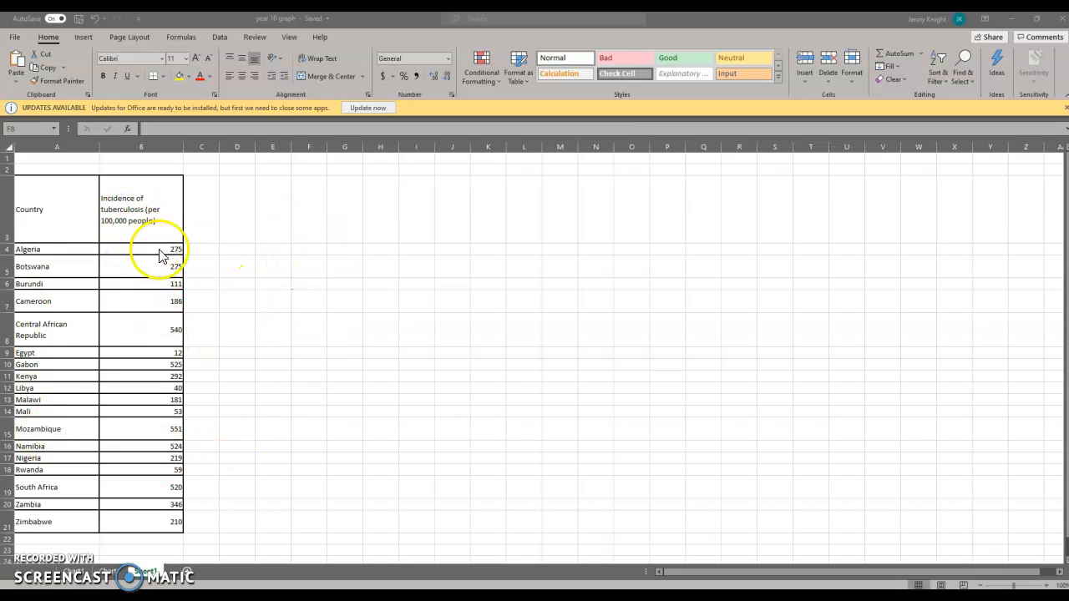
# - Sort the tuberculosis incidence values in B4:B21 from largest to smallest
pyautogui.click(213, 253)
pyautogui.moveTo(168, 249); pyautogui.dragTo(178, 518)
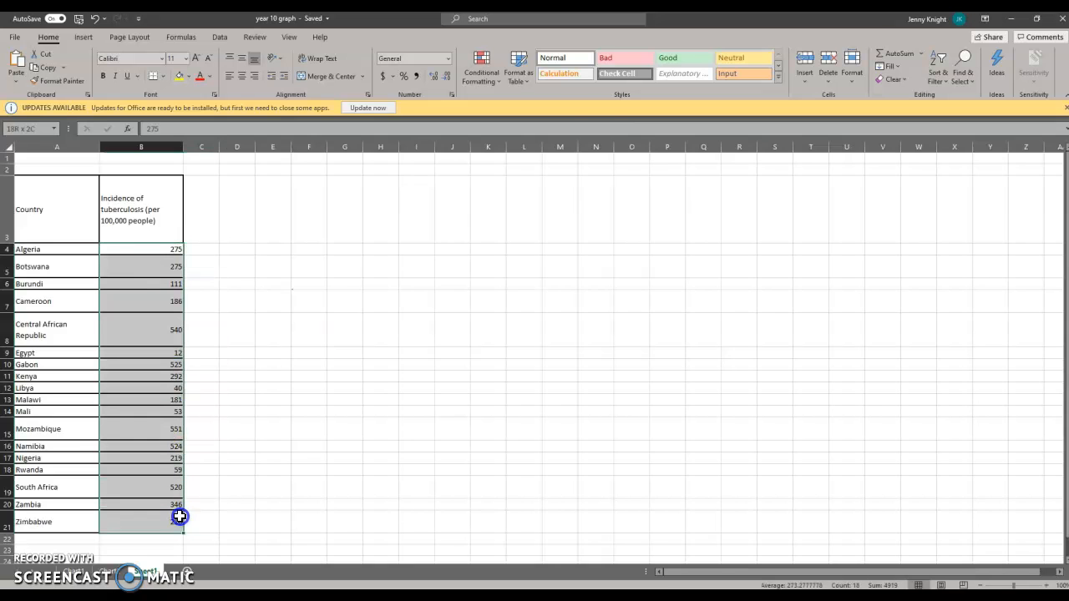
pyautogui.click(937, 72)
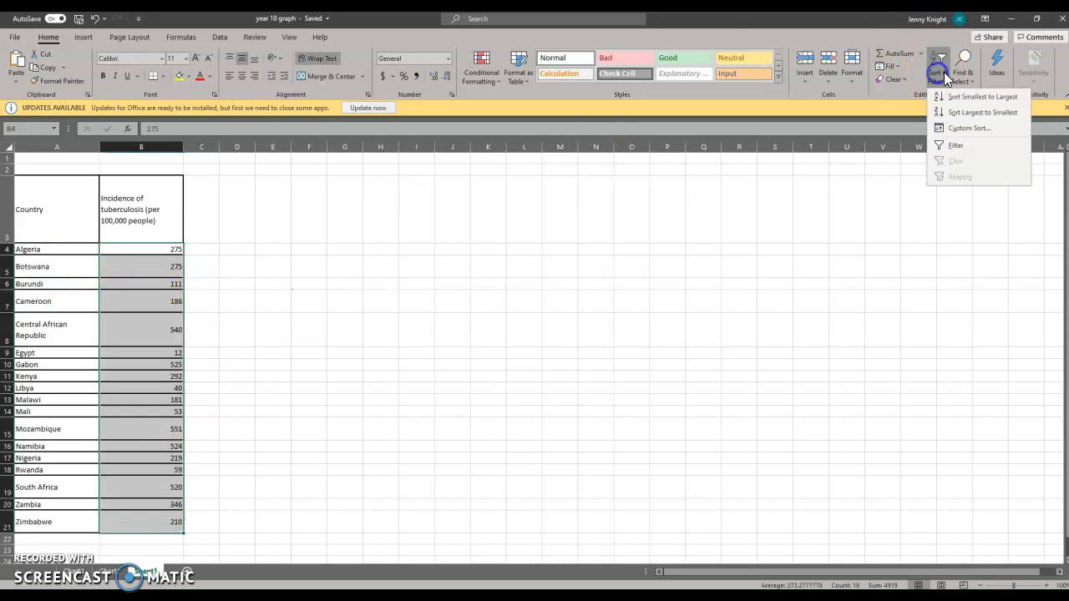
pyautogui.click(966, 113)
pyautogui.click(313, 319)
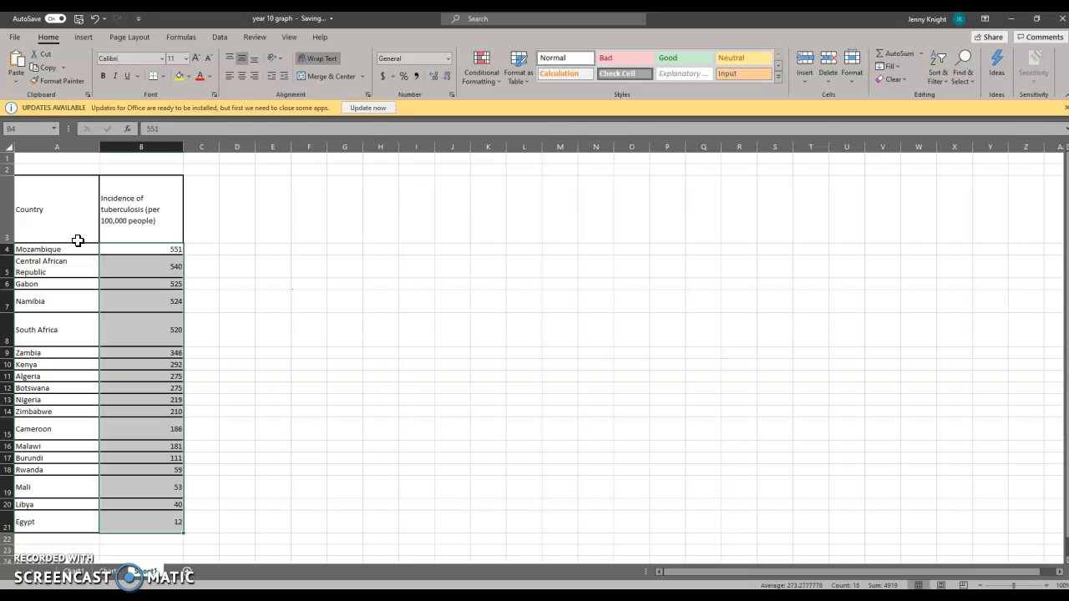
# - Insert a 2-D clustered column chart from the country names and incidence values in A4:B21
pyautogui.click(272, 267)
pyautogui.moveTo(52, 249); pyautogui.dragTo(156, 525)
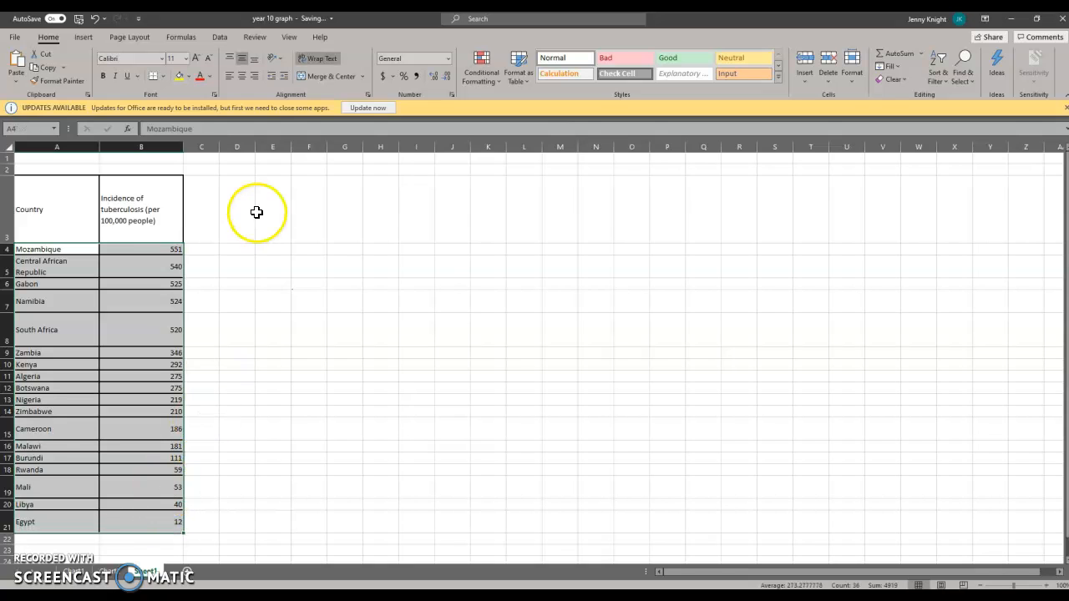
pyautogui.click(85, 38)
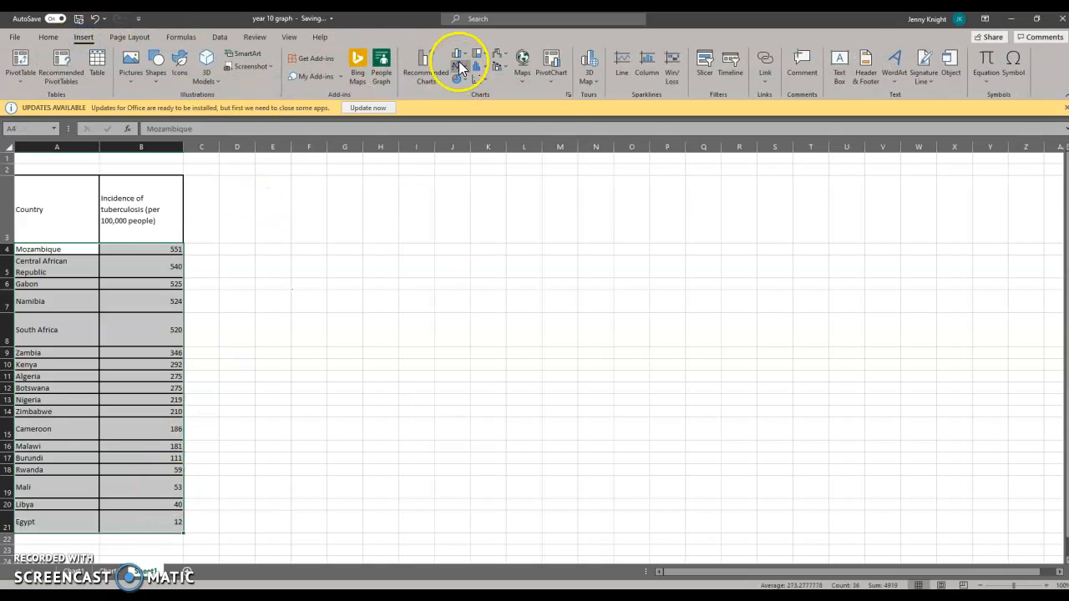
pyautogui.click(460, 53)
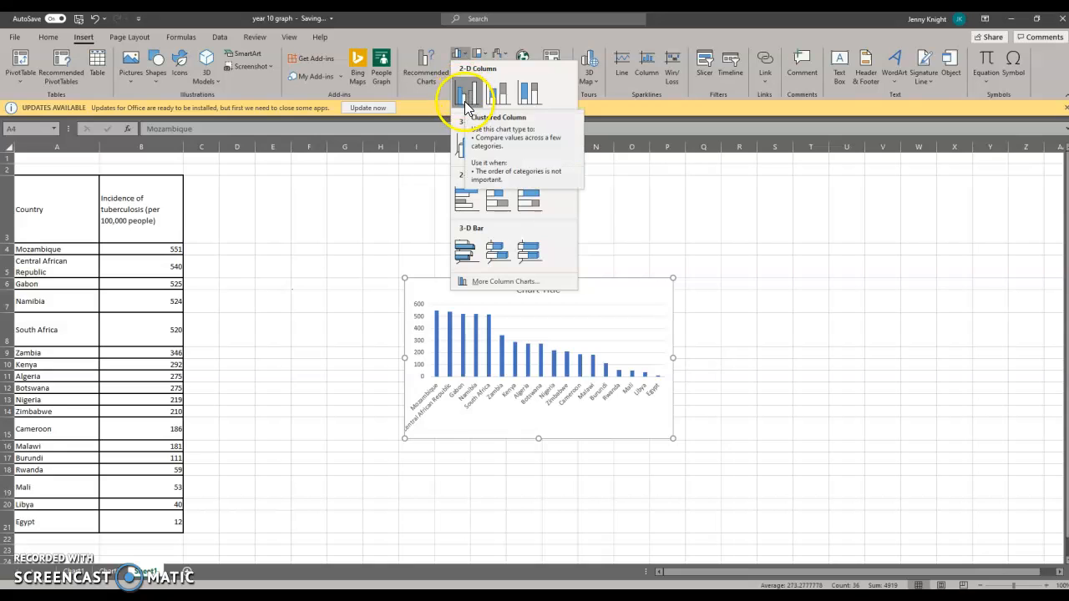
pyautogui.click(467, 99)
# - Move the column chart to its own new sheet, Chart3
pyautogui.rightClick(568, 292)
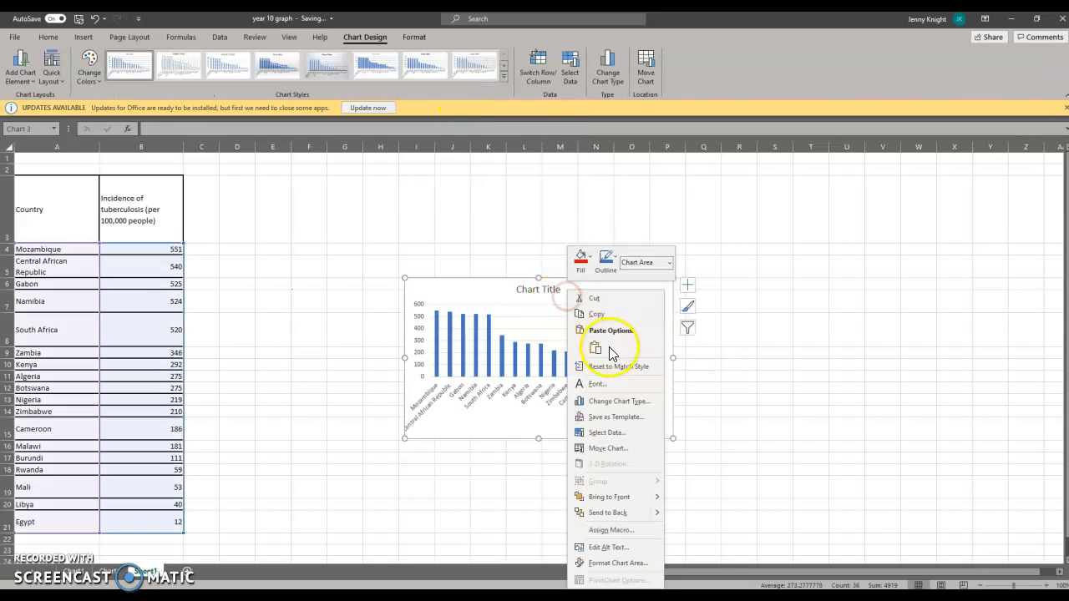
pyautogui.click(604, 449)
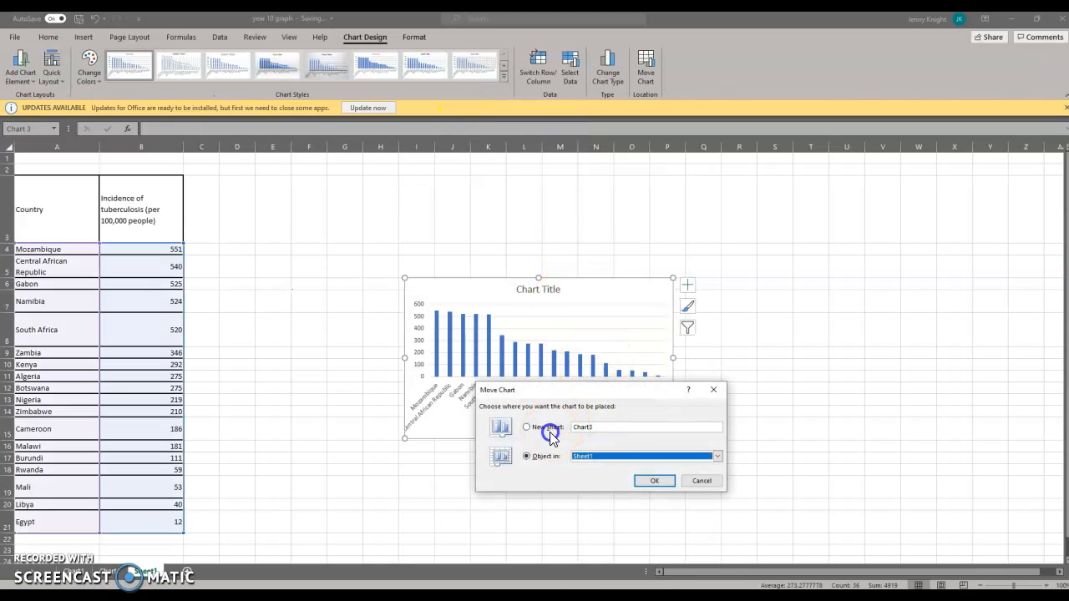
pyautogui.click(528, 426)
pyautogui.click(655, 480)
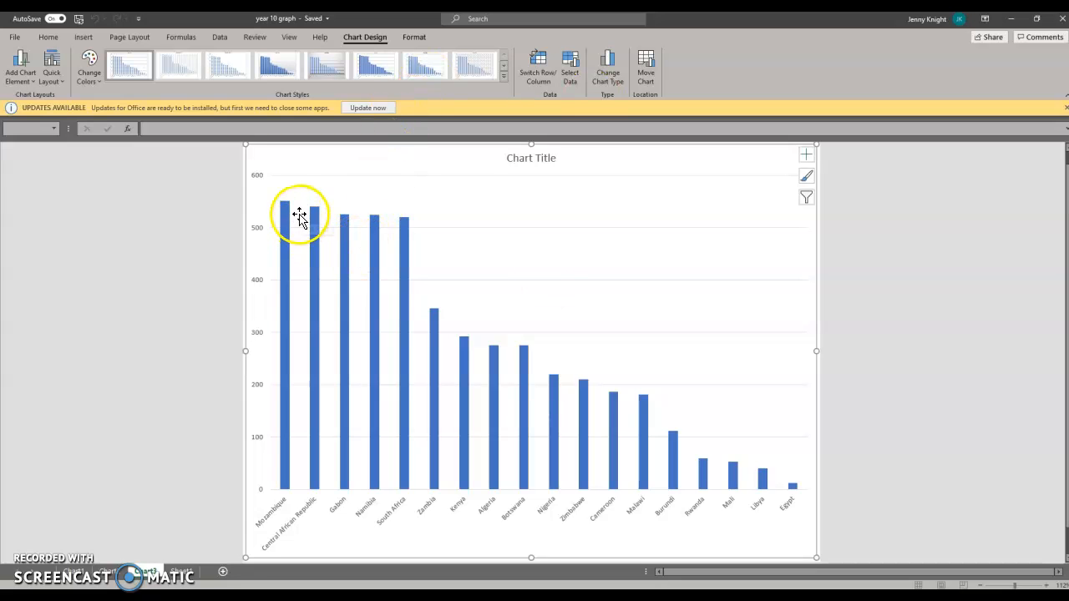
# - Switch to the Africa map in Paint and draw four small, vertically stacked legend squares in the blank area beside the map
pyautogui.moveTo(311, 221)
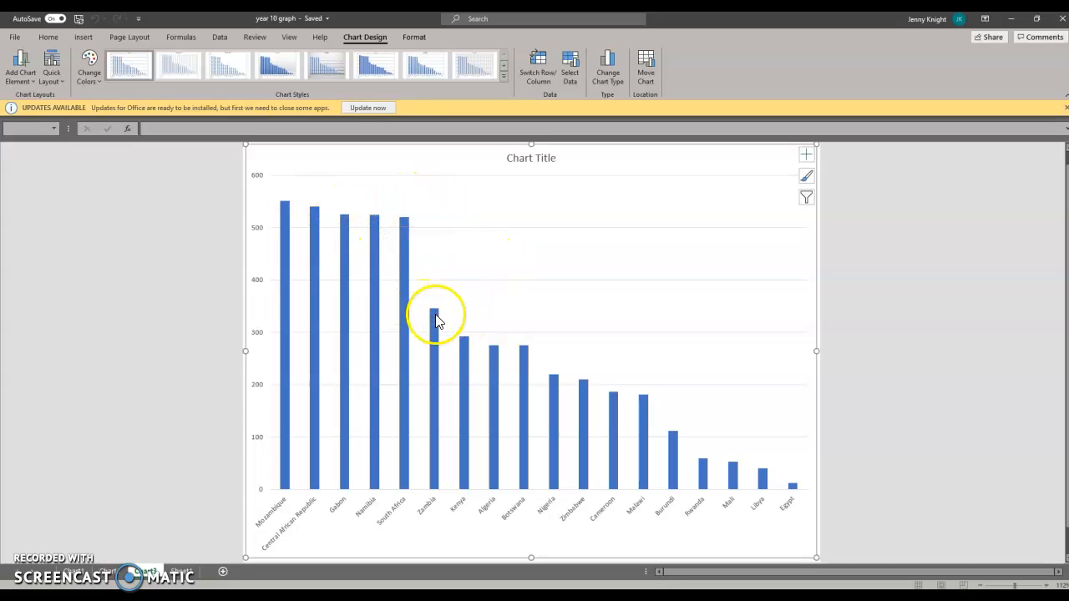
pyautogui.moveTo(437, 310)
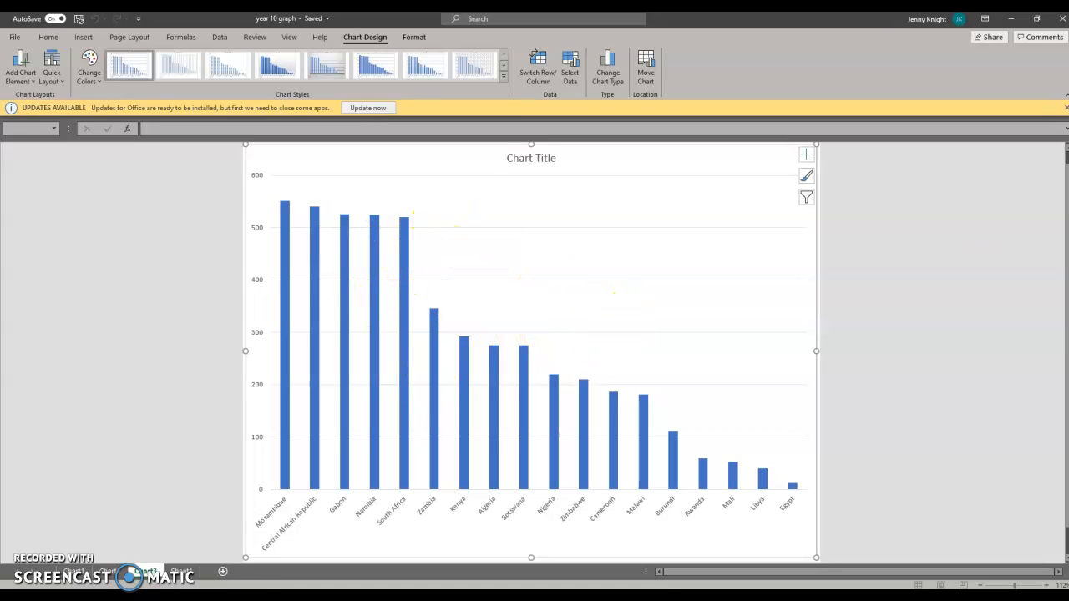
pyautogui.moveTo(1068, 192)
pyautogui.mouseDown()
pyautogui.moveTo(791, 171)
pyautogui.moveTo(475, 15)
pyautogui.moveTo(509, 15)
pyautogui.mouseUp()
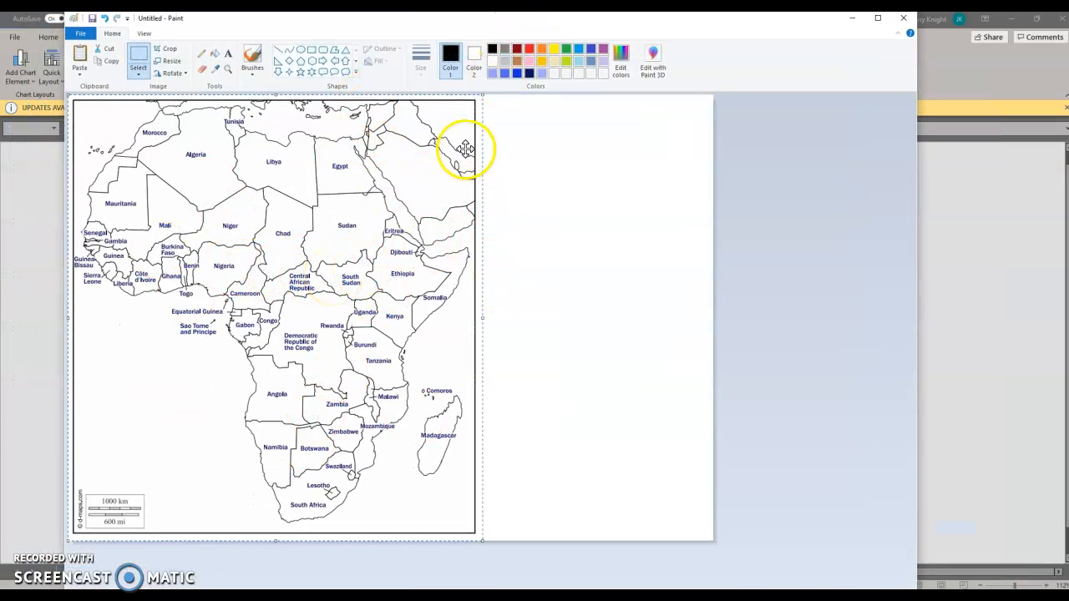
pyautogui.click(311, 50)
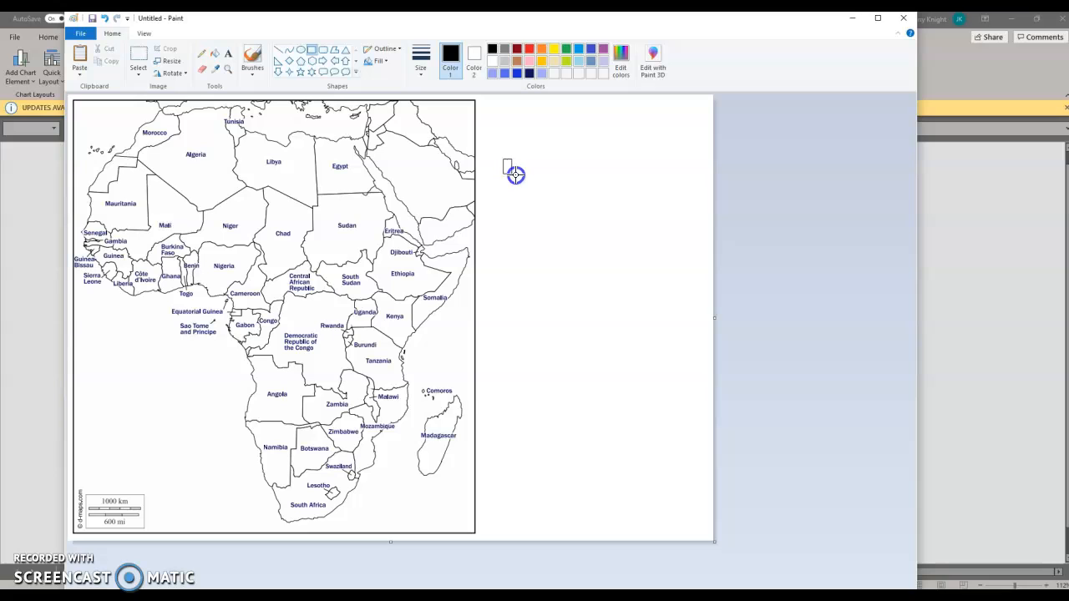
pyautogui.moveTo(503, 159); pyautogui.dragTo(517, 173)
pyautogui.click(312, 52)
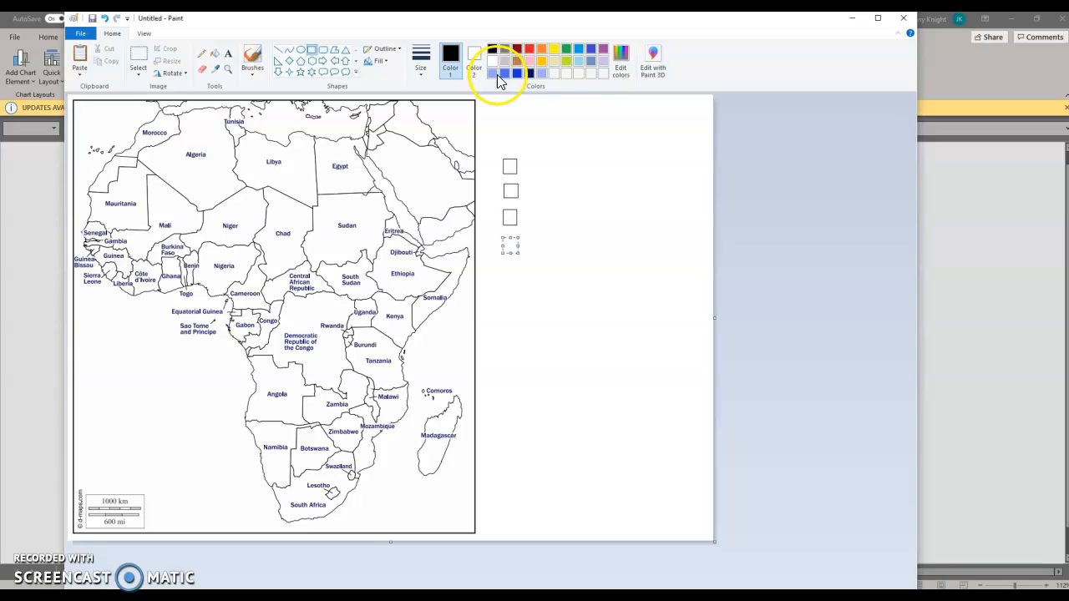
pyautogui.click(621, 64)
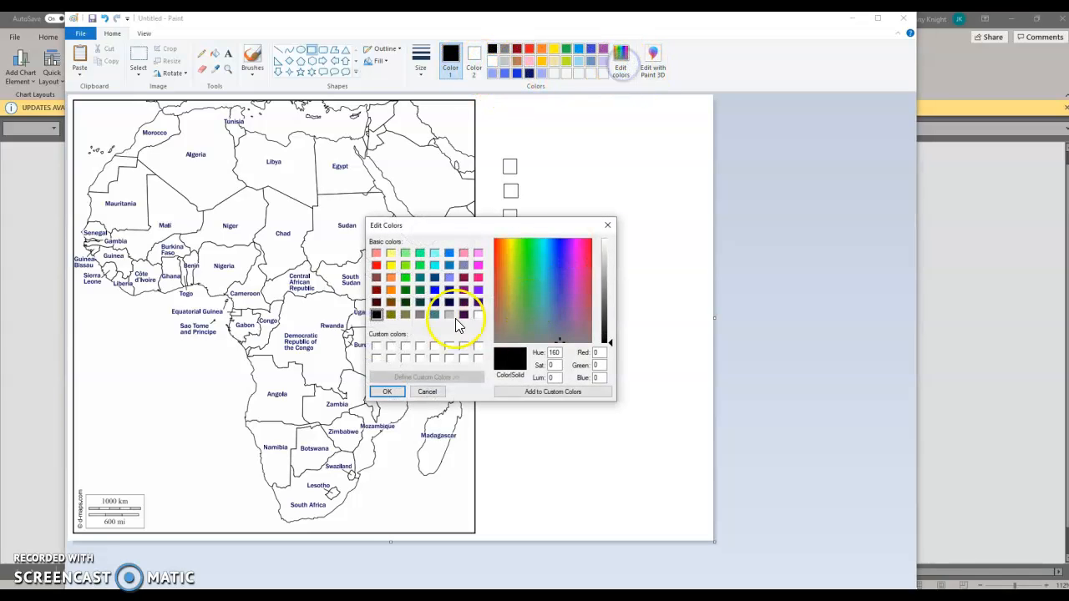
pyautogui.click(563, 274)
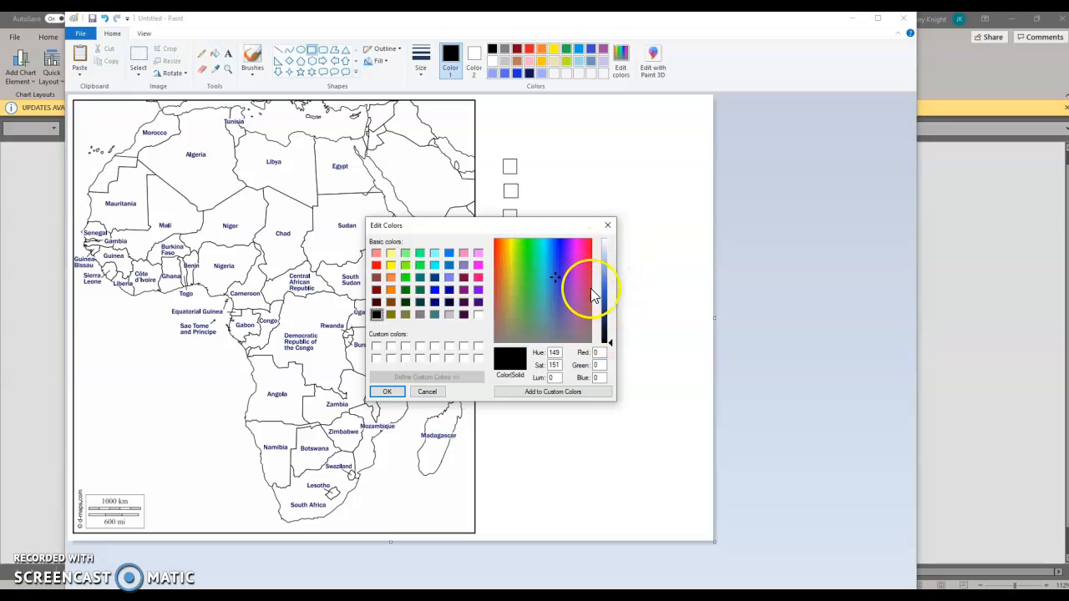
pyautogui.click(606, 227)
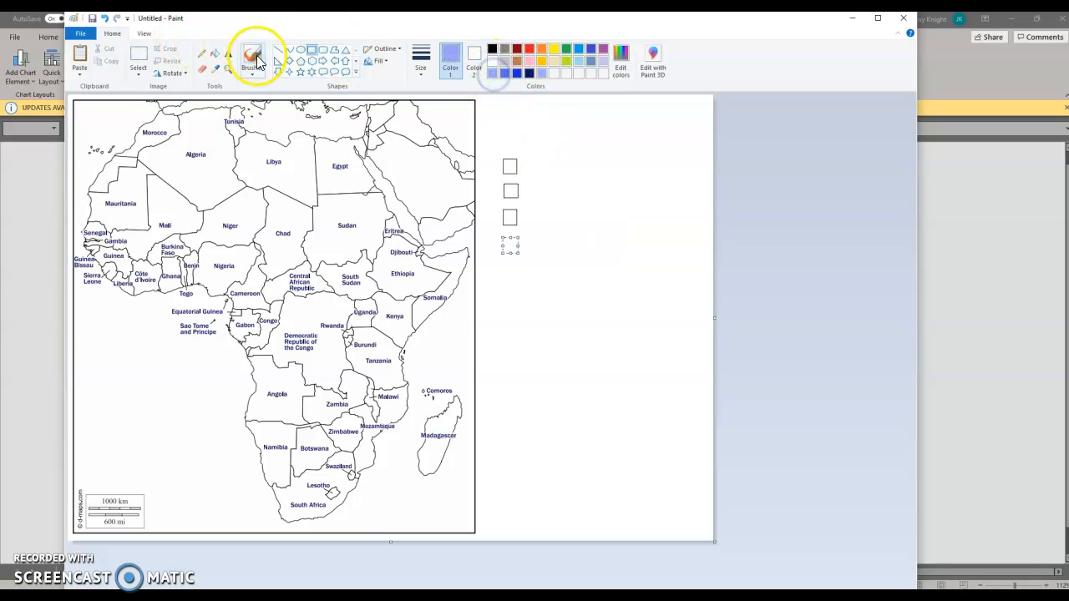
# - Fill the four legend squares with progressively lighter blues, from dark navy in the uppermost one to pale blue in the lowest
pyautogui.click(214, 53)
pyautogui.click(511, 167)
pyautogui.click(504, 75)
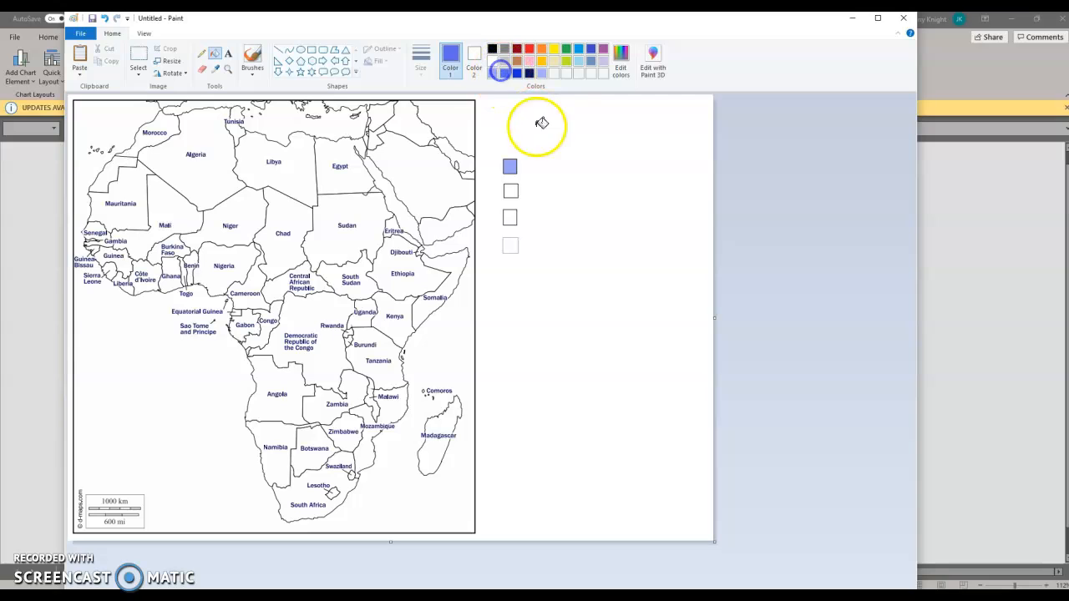
pyautogui.click(492, 75)
pyautogui.click(528, 75)
pyautogui.click(510, 167)
pyautogui.click(518, 73)
pyautogui.click(511, 192)
pyautogui.click(504, 74)
pyautogui.click(510, 217)
pyautogui.click(492, 74)
pyautogui.click(511, 244)
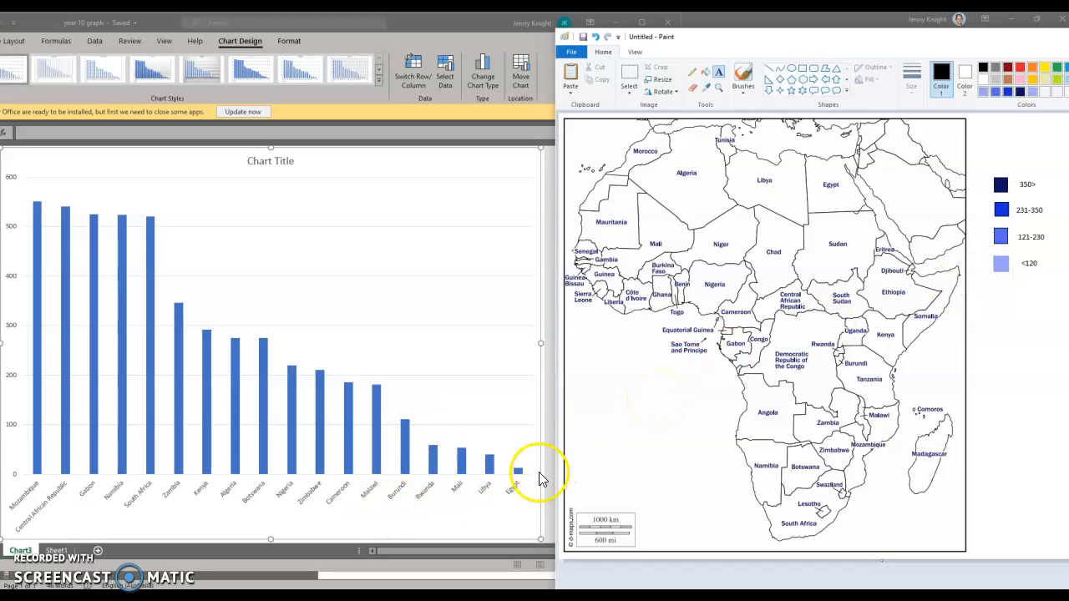
# - Fill Egypt, Libya, Mali and the small Rwanda–Burundi area on the map with the pale blue of the <120 class
pyautogui.click(704, 74)
pyautogui.click(983, 91)
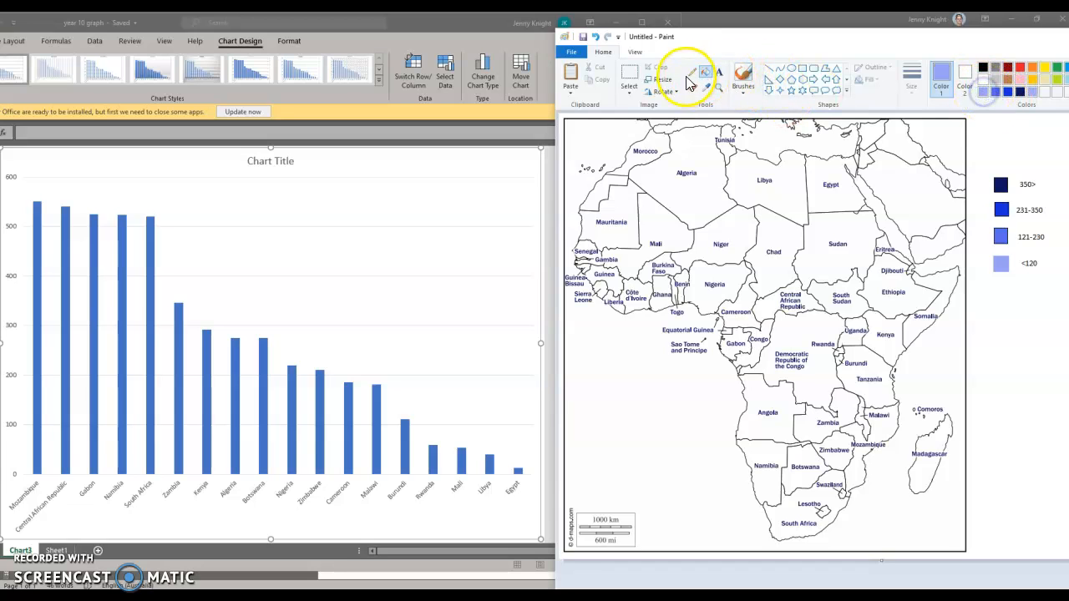
pyautogui.click(843, 202)
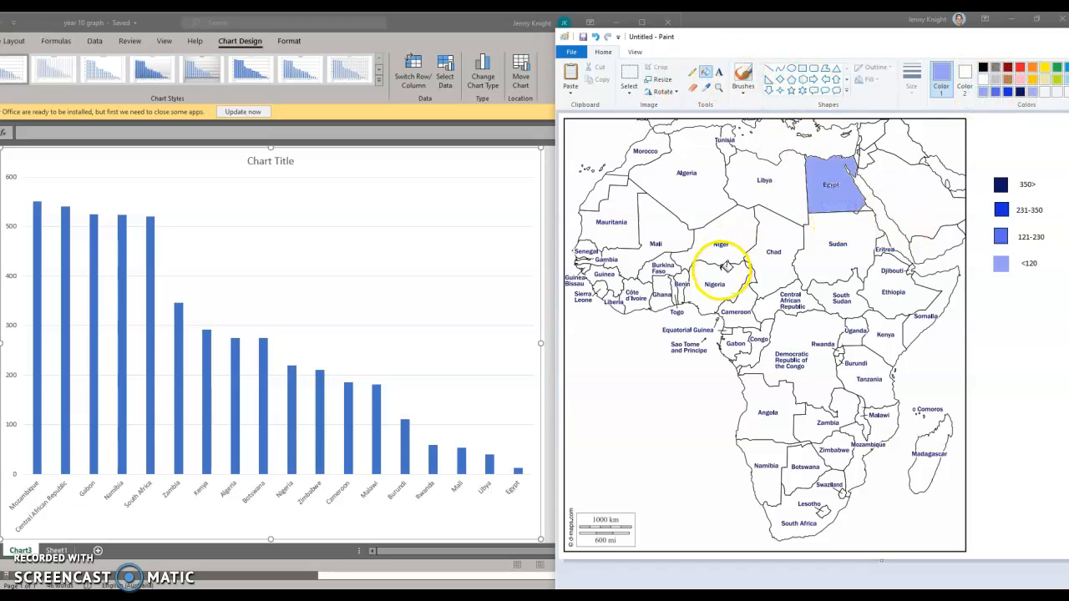
pyautogui.click(796, 198)
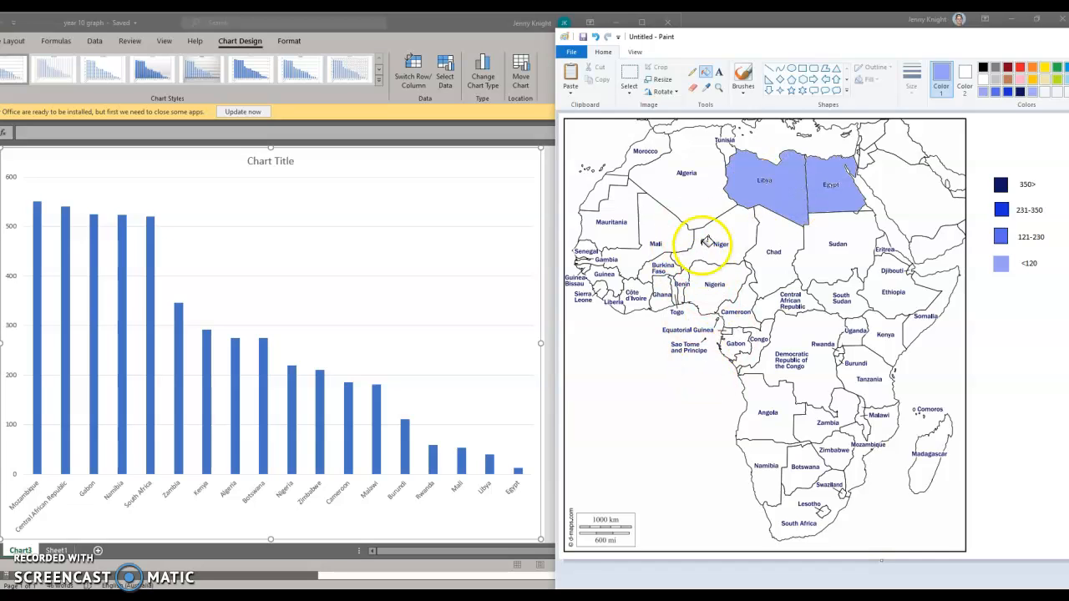
pyautogui.click(662, 224)
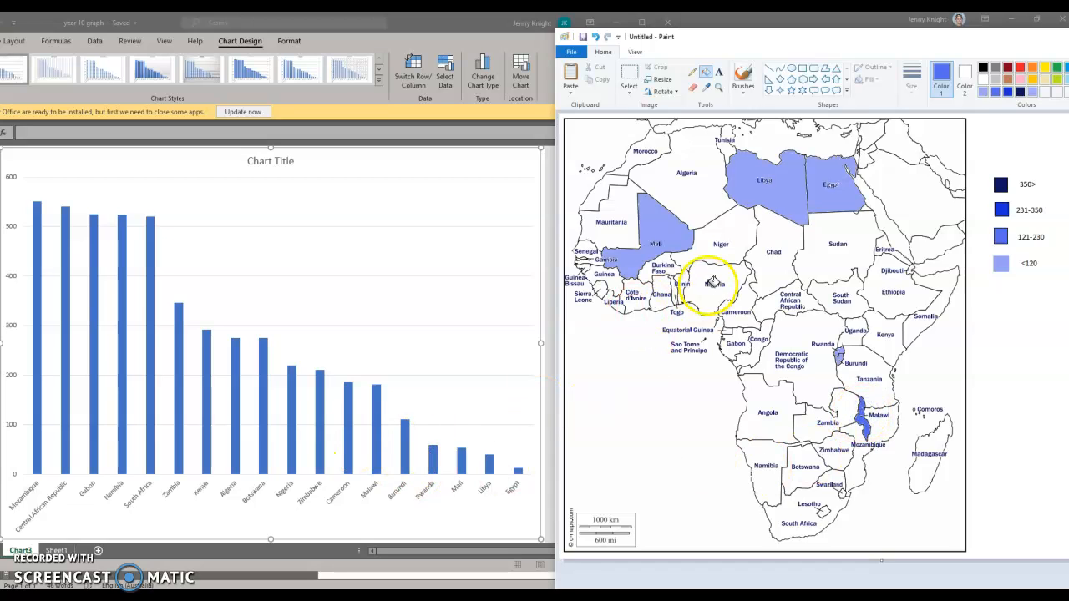
# - Fill Malawi, Cameroon, Zimbabwe and Nigeria with the medium blue of the 121-230 class
pyautogui.click(739, 305)
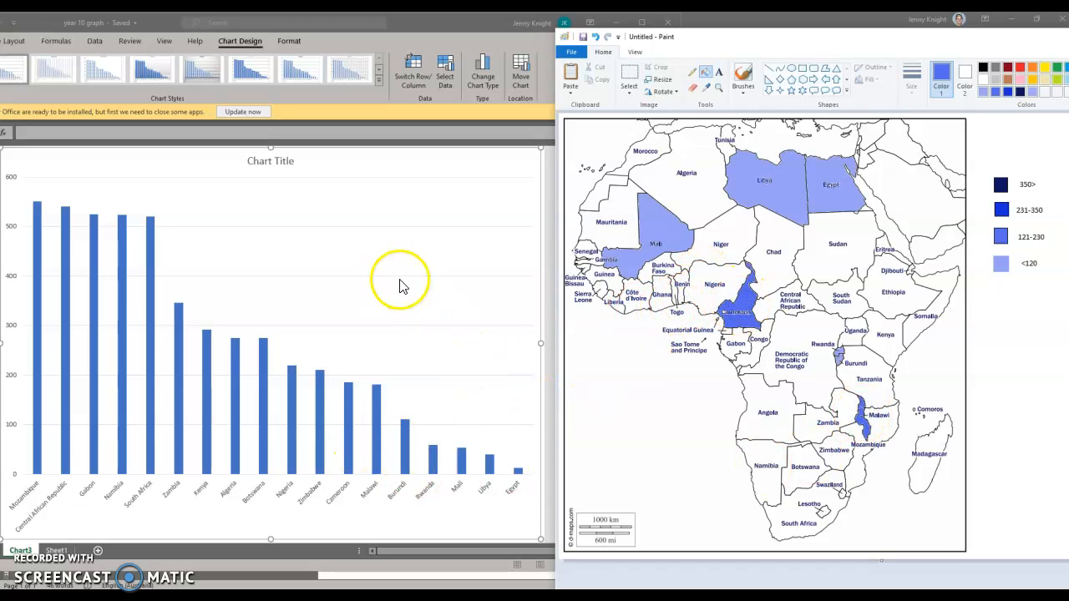
pyautogui.click(840, 443)
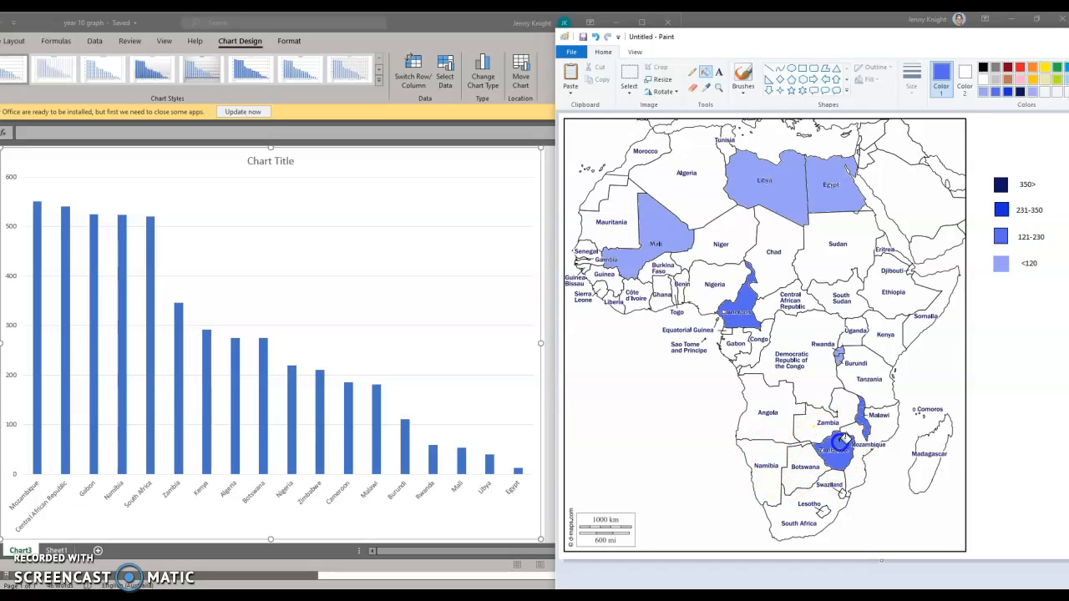
pyautogui.click(717, 282)
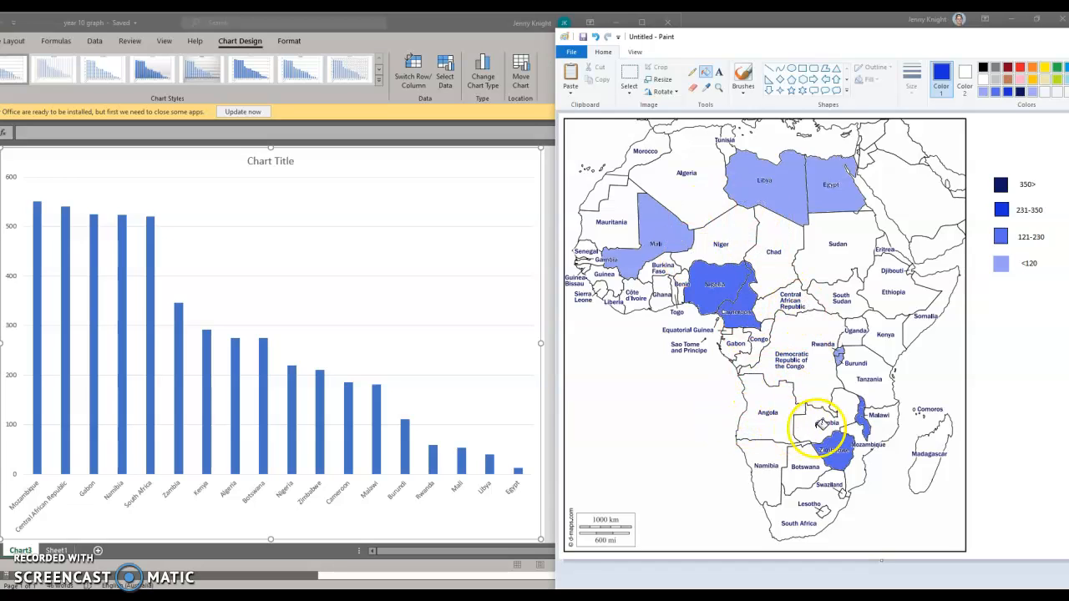
# - Fill Botswana, Algeria, Kenya and Zambia with the bright blue of the 231-350 class
pyautogui.click(812, 454)
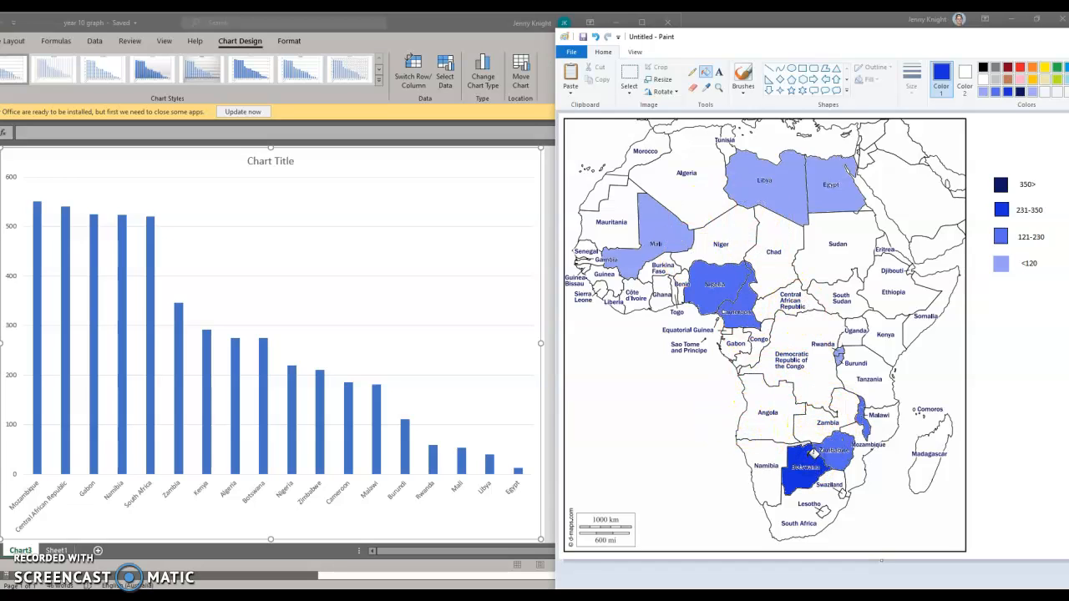
pyautogui.click(701, 197)
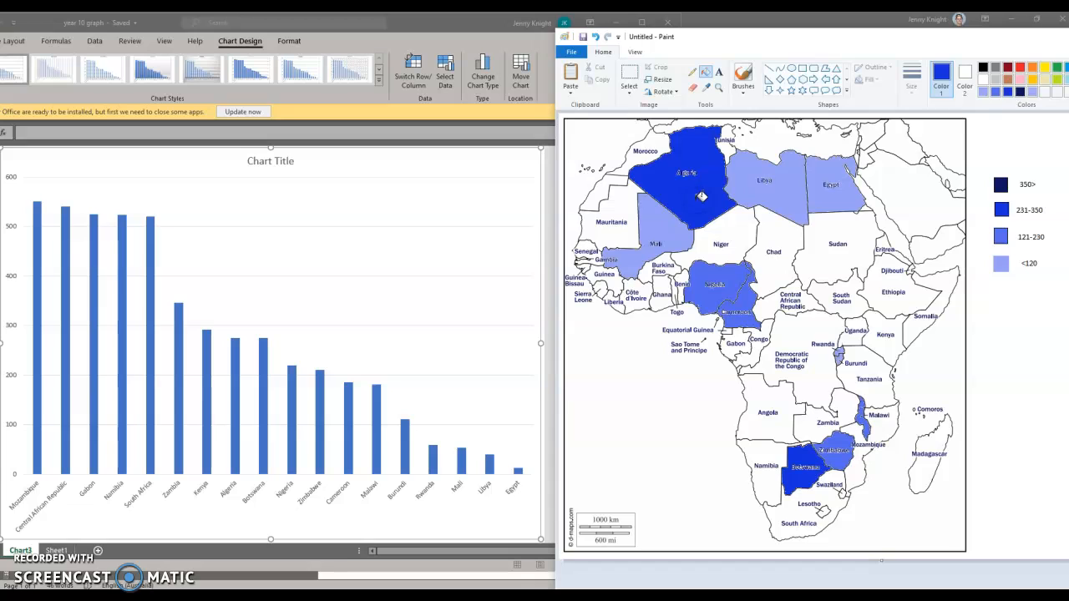
pyautogui.click(895, 345)
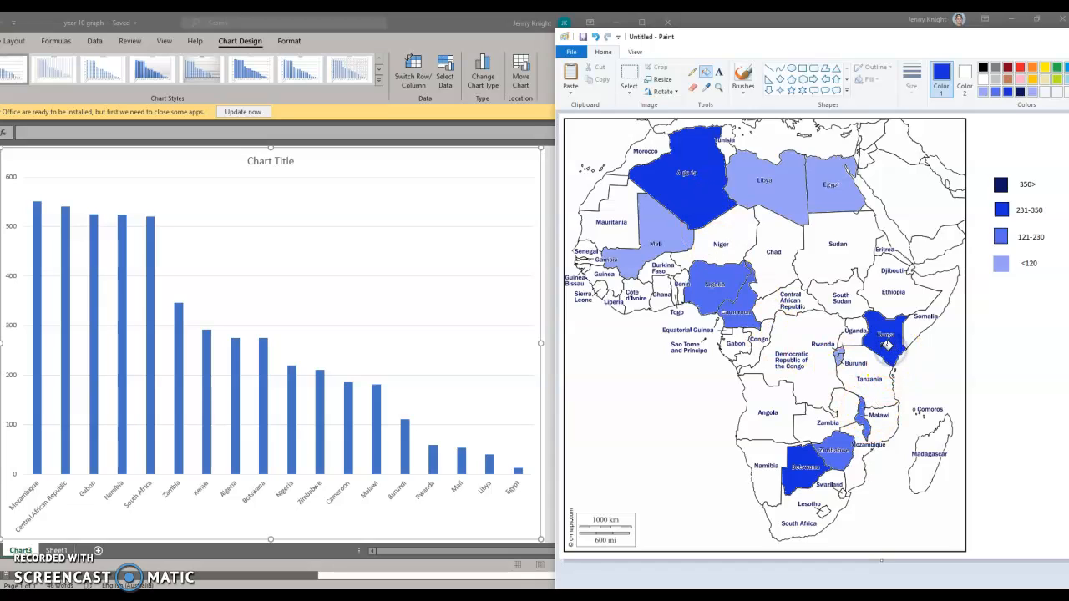
pyautogui.click(806, 424)
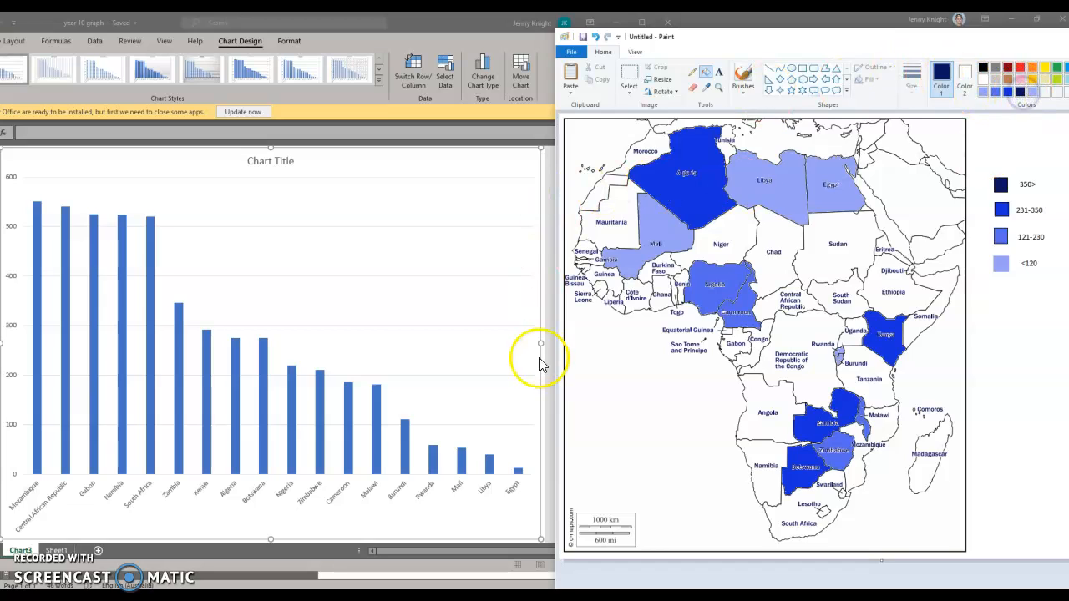
# - Fill South Africa, Namibia, Gabon, Central African Republic and Mozambique with the dark navy of the 350> class
pyautogui.click(804, 513)
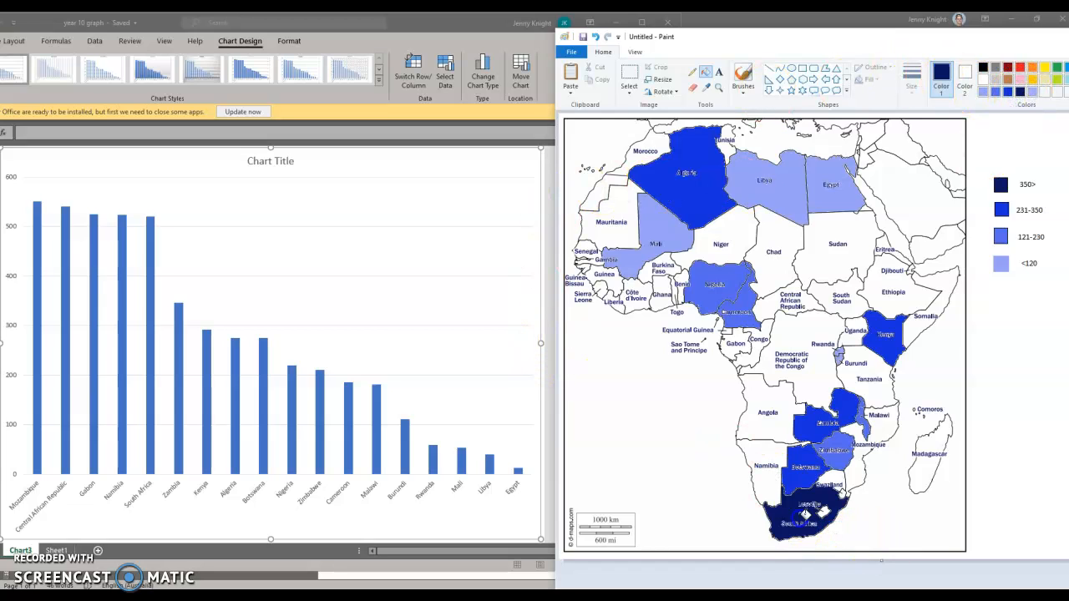
pyautogui.click(764, 454)
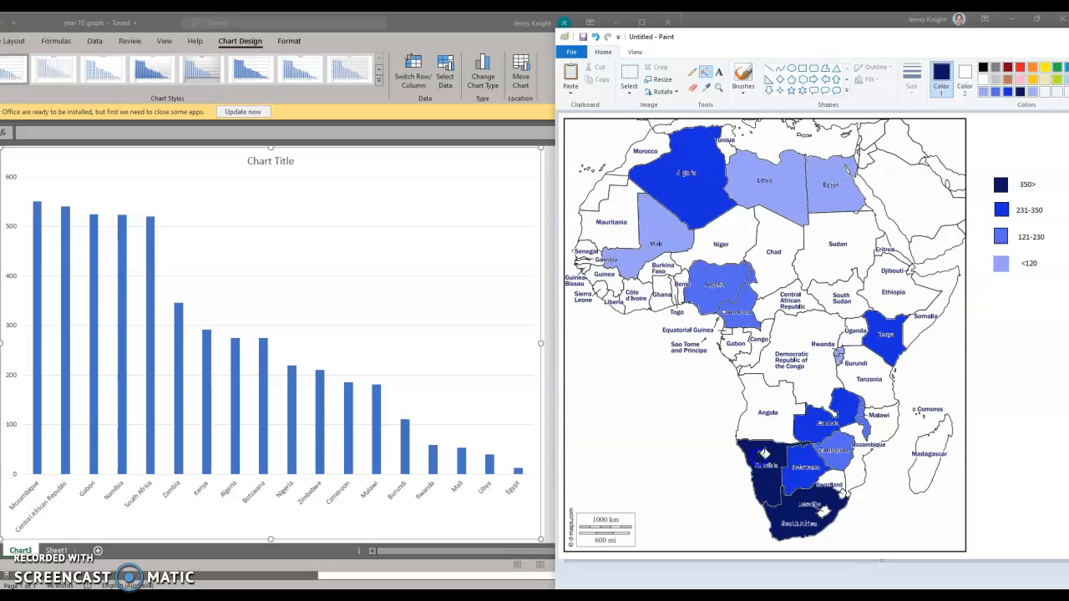
pyautogui.click(740, 339)
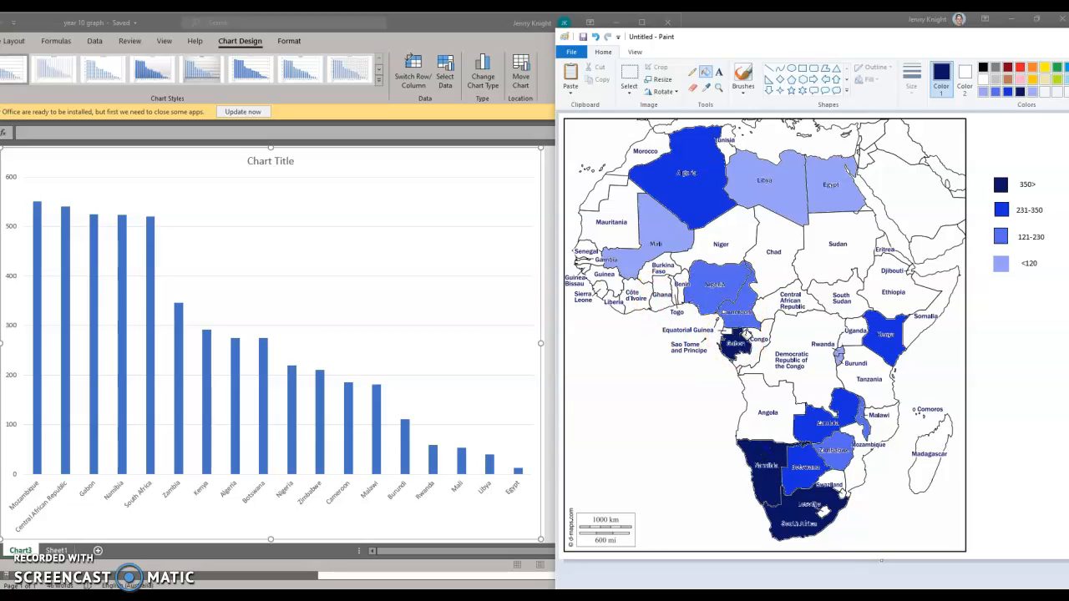
pyautogui.click(789, 301)
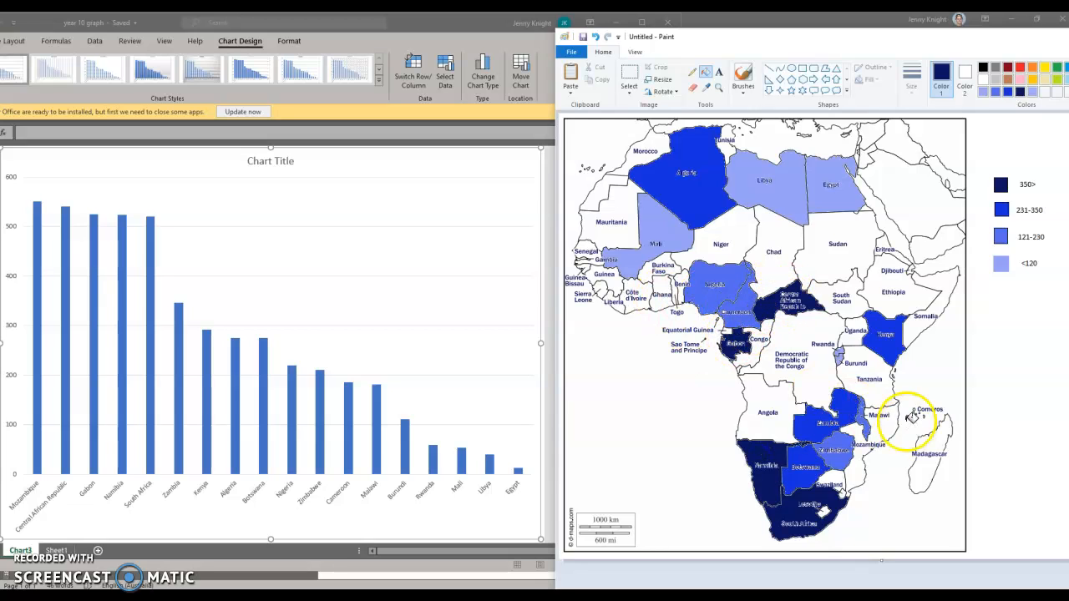
pyautogui.click(891, 424)
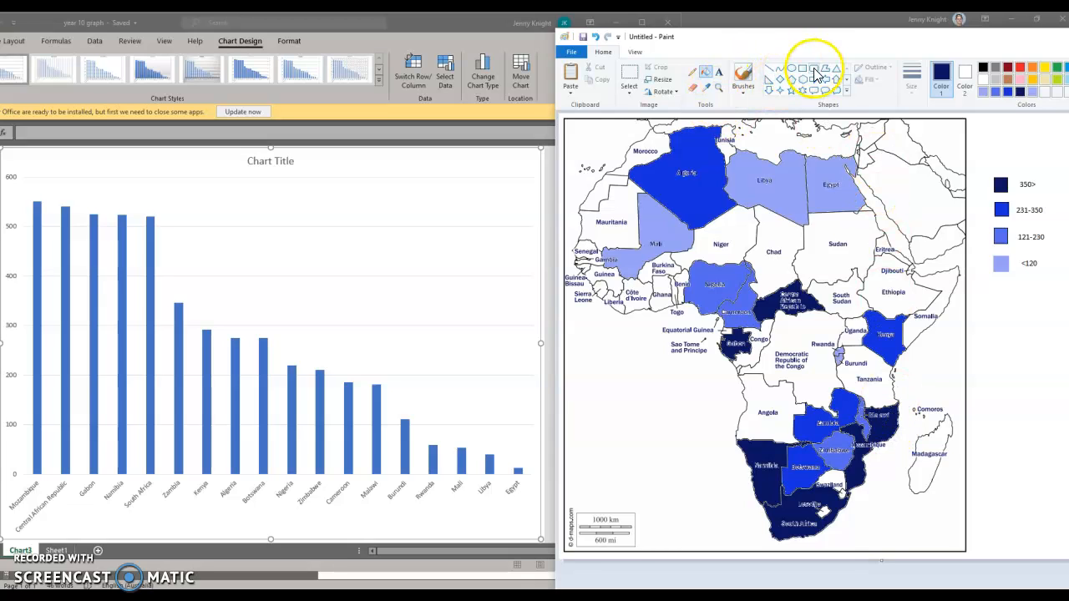
# - Draw an outlined upward north arrow inside the map frame, just below Madagascar
pyautogui.click(836, 80)
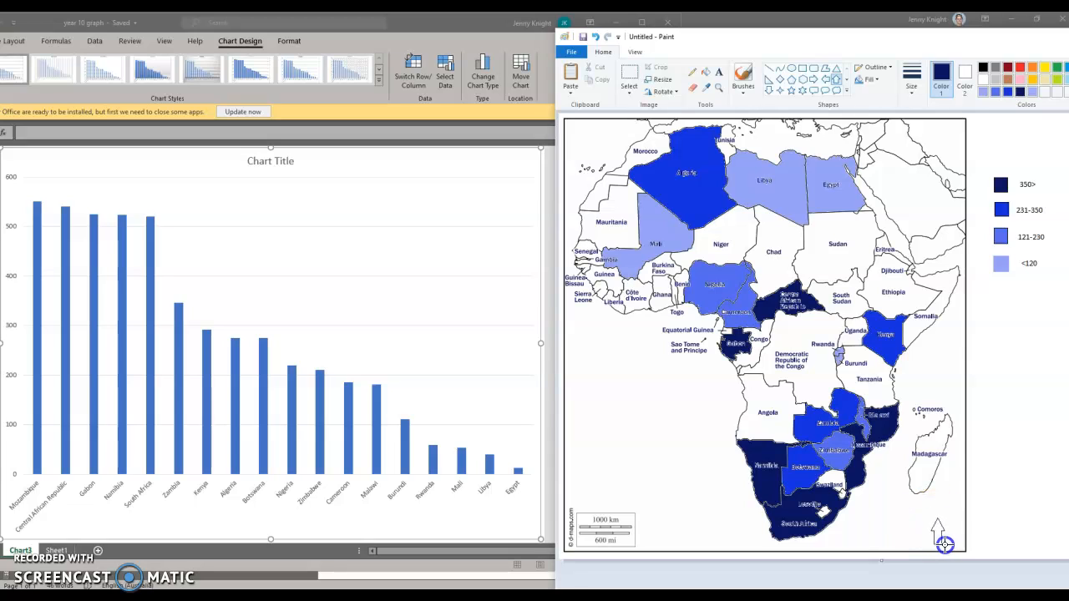
pyautogui.click(1001, 495)
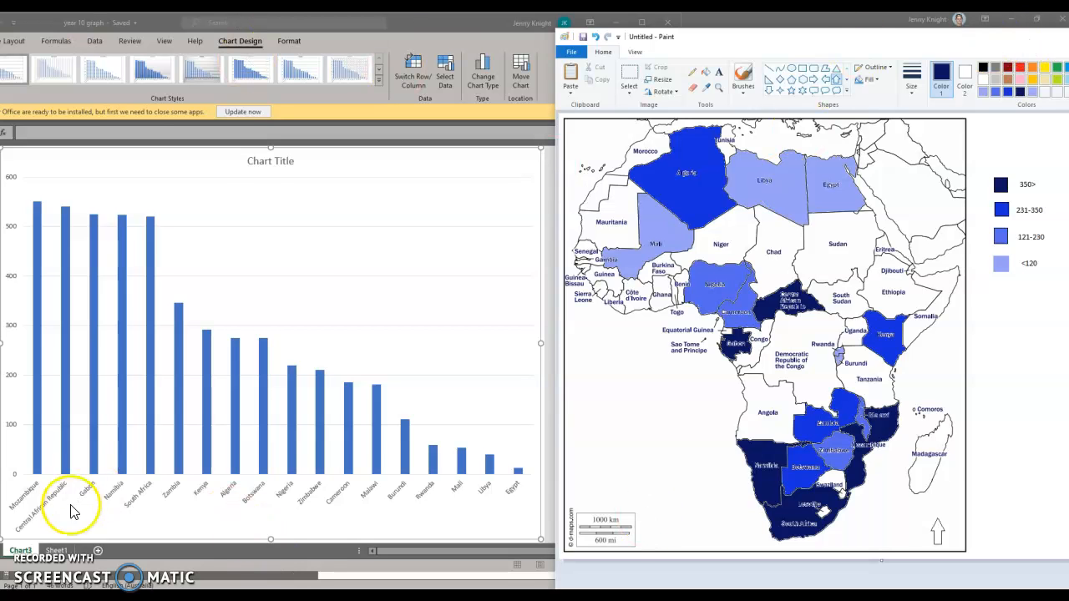
# - Switch to the OneNote choropleth mapping page, enlarge the natural breaks map and move it farther from the even breaks map
pyautogui.click(7, 575)
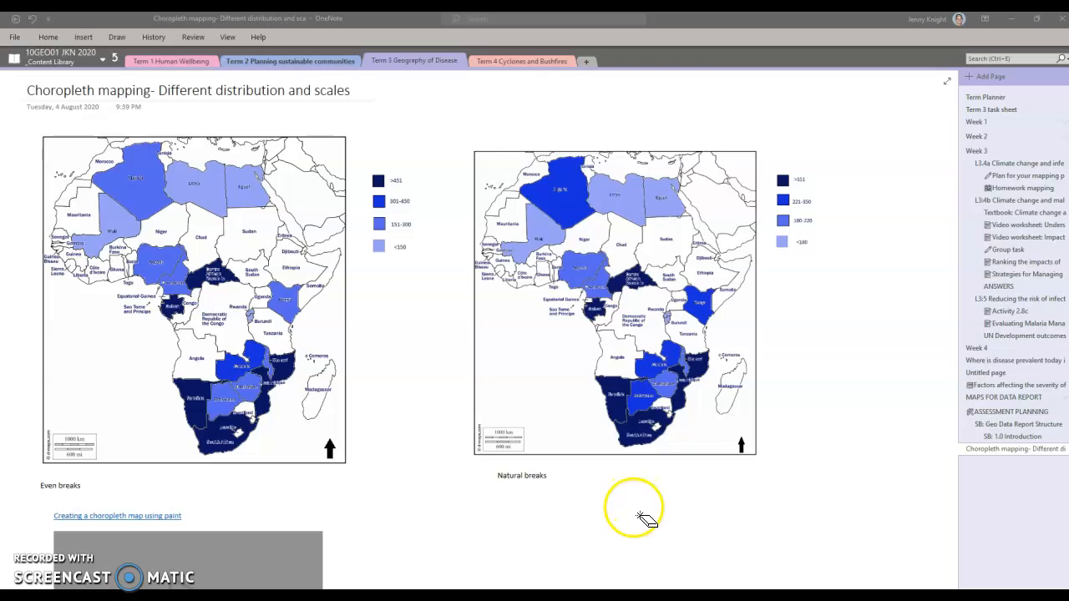
pyautogui.click(625, 519)
pyautogui.click(659, 321)
pyautogui.moveTo(823, 465); pyautogui.dragTo(867, 506)
pyautogui.click(260, 446)
pyautogui.click(619, 391)
pyautogui.moveTo(602, 155); pyautogui.dragTo(660, 132)
# - Enlarge the even breaks map, and scale the natural breaks map up to about the same size
pyautogui.click(262, 370)
pyautogui.moveTo(344, 463); pyautogui.dragTo(459, 515)
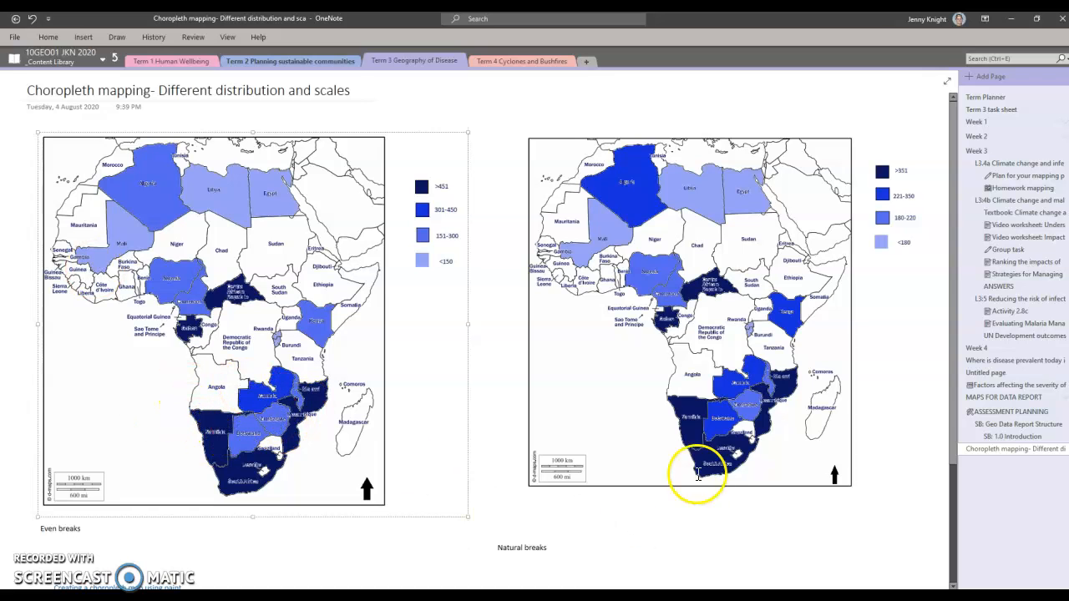
pyautogui.click(751, 406)
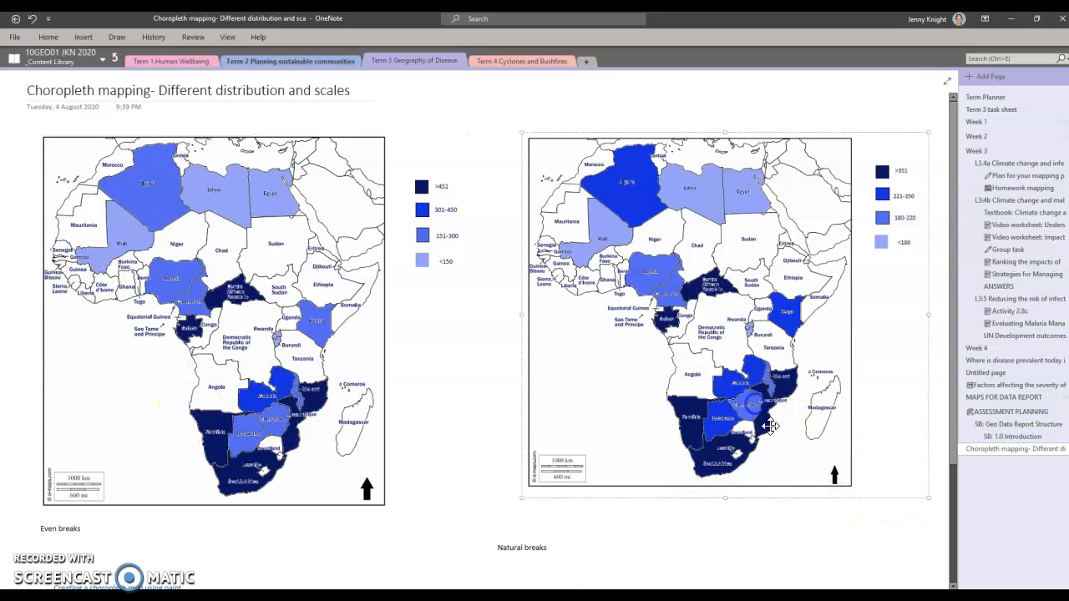
pyautogui.moveTo(929, 498)
pyautogui.mouseDown()
pyautogui.moveTo(939, 517)
pyautogui.moveTo(924, 508)
pyautogui.mouseUp()
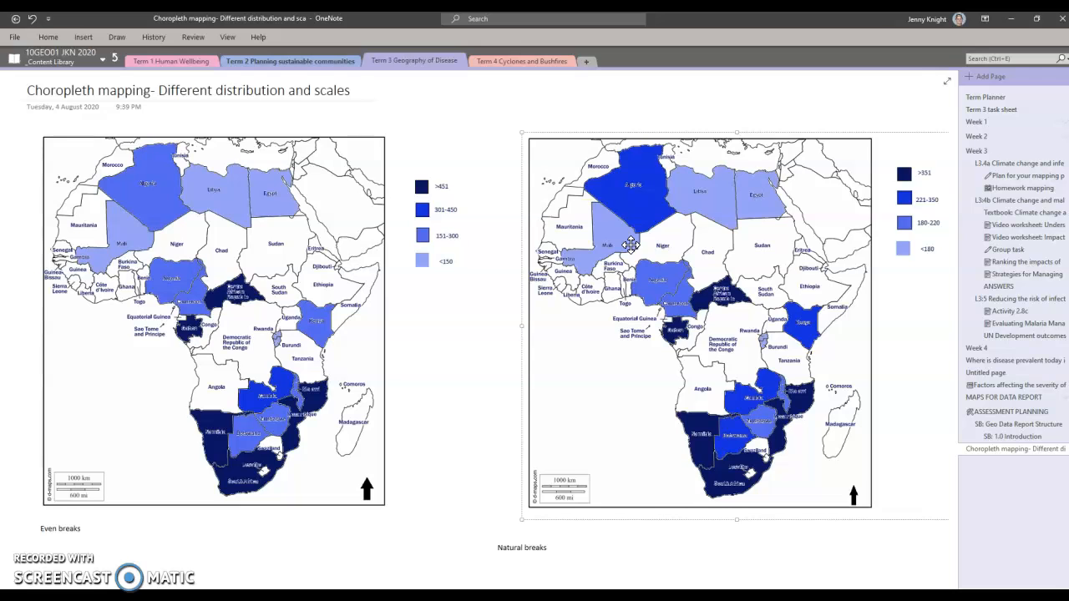
# - Move the "Natural breaks" caption so it sits directly beneath its enlarged map
pyautogui.click(215, 513)
pyautogui.click(501, 548)
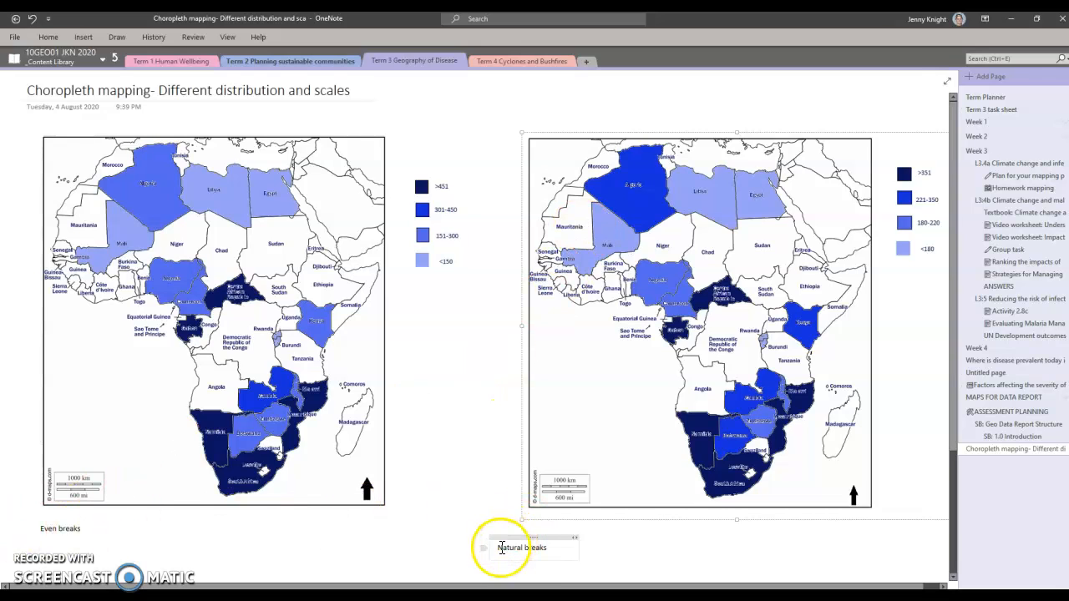
pyautogui.moveTo(505, 537); pyautogui.dragTo(558, 532)
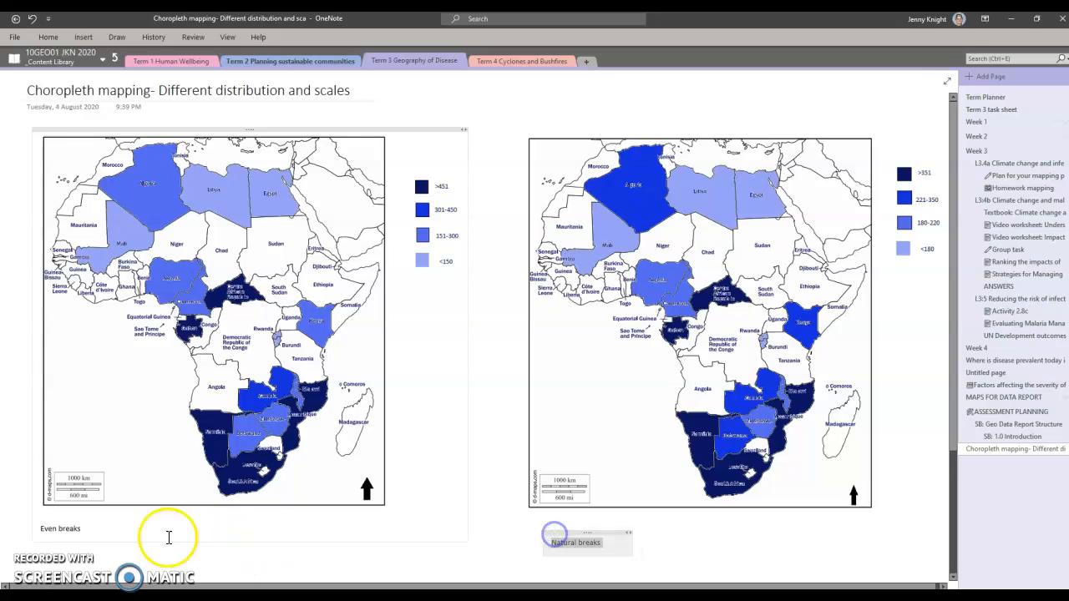